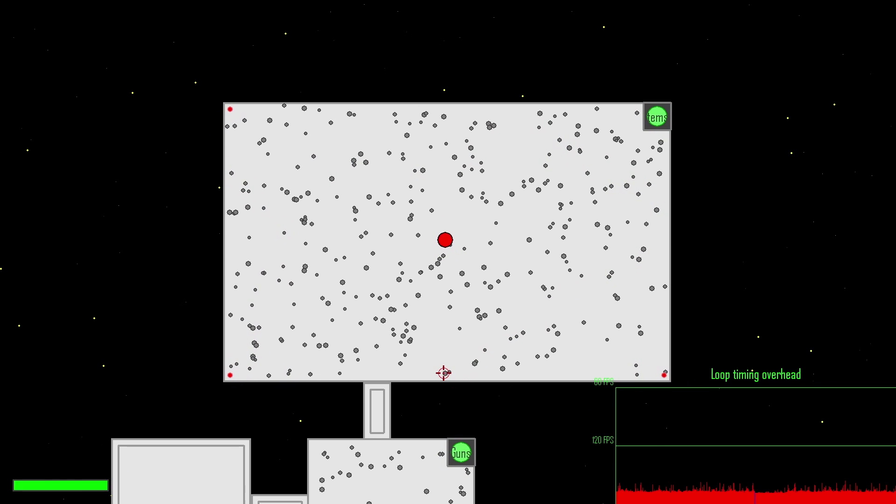
Walk the player down-left out into the corridor and down into the Guns room.
{"action": "key", "text": "a"}
{"action": "key", "text": "s"}
{"action": "key", "text": "a"}
{"action": "key", "text": "s"}
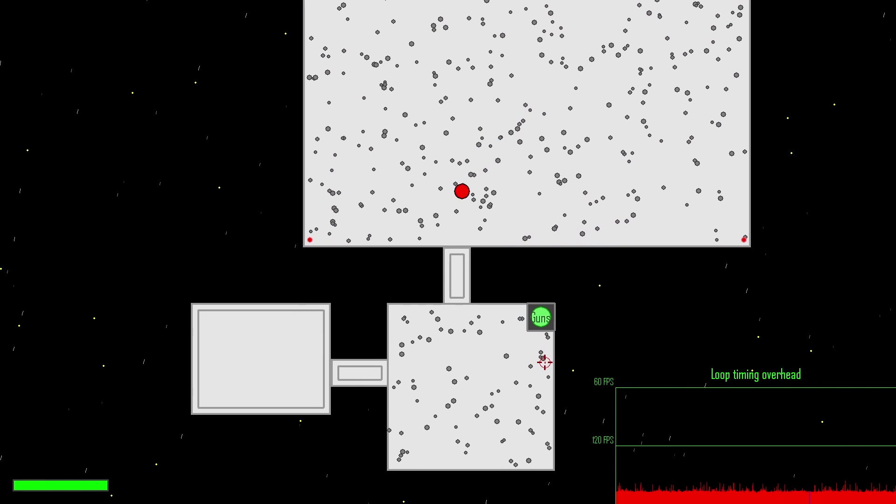
{"action": "key", "text": "s"}
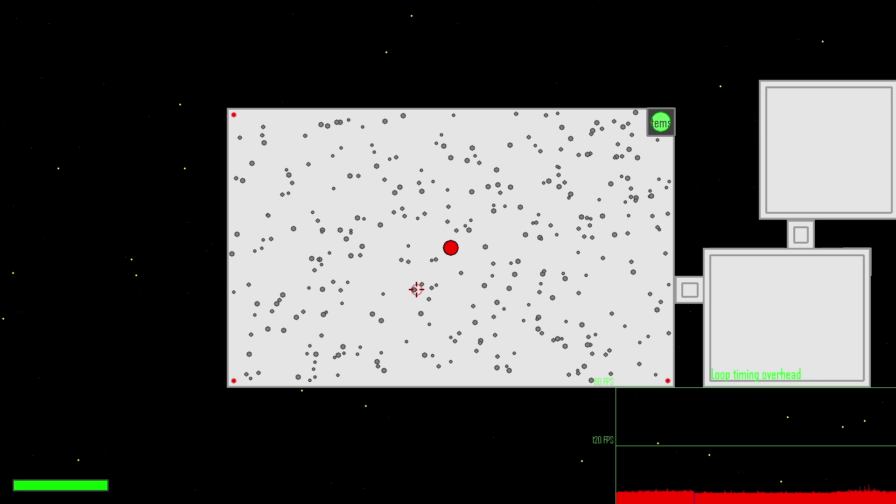
Walk the player right across the Items room, through the corridor and up-right into the next grey room.
{"action": "key", "text": "d"}
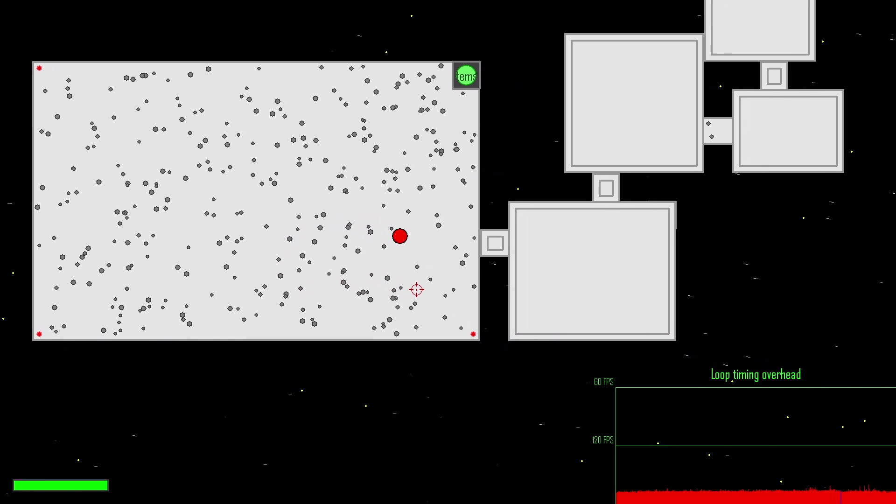
{"action": "key", "text": "d"}
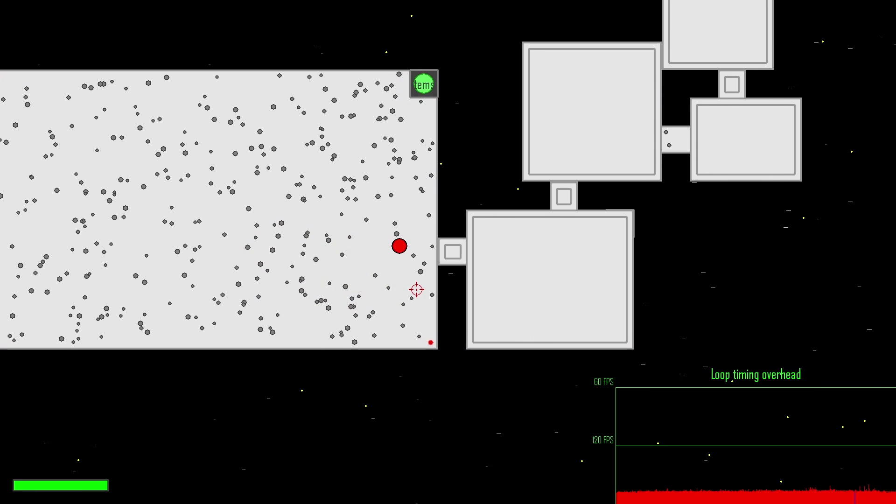
{"action": "key", "text": "w"}
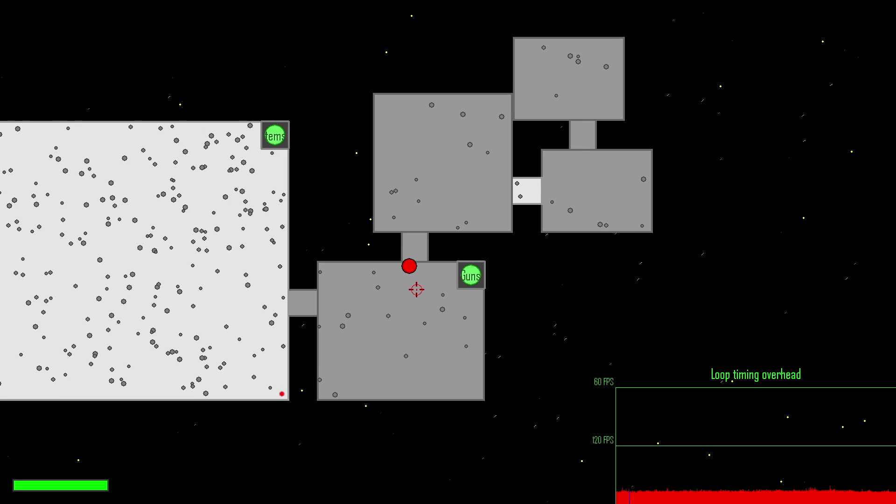
{"action": "key", "text": "d"}
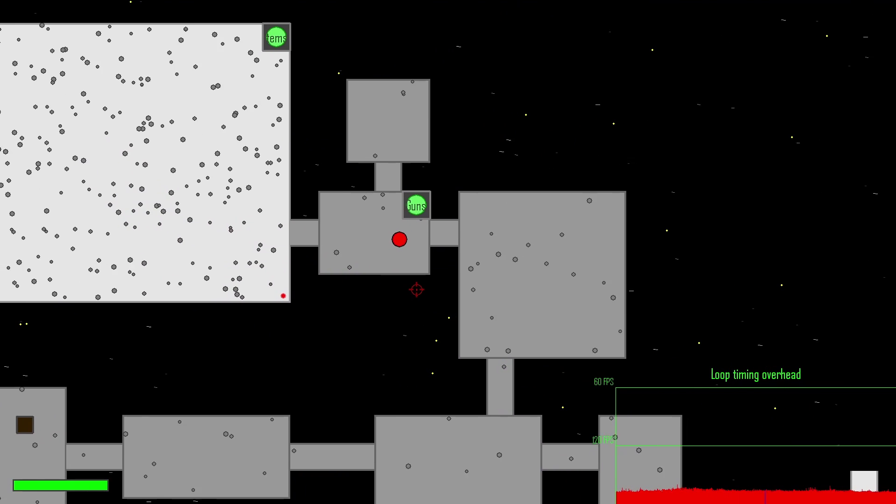
Steer the player down across several rooms, then left into the vertical corridor.
{"action": "key", "text": "s"}
{"action": "key", "text": "d"}
{"action": "key", "text": "s"}
{"action": "key", "text": "a"}
{"action": "key", "text": "s"}
{"action": "key", "text": "d"}
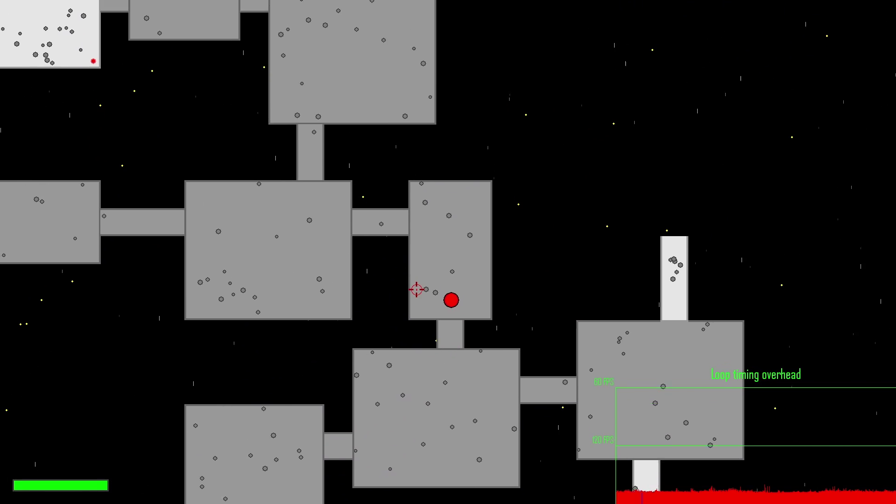
{"action": "key", "text": "a"}
{"action": "key", "text": "s"}
{"action": "key", "text": "w"}
Walk the player up the corridor into the crate room, then right through rooms and down.
{"action": "key", "text": "s"}
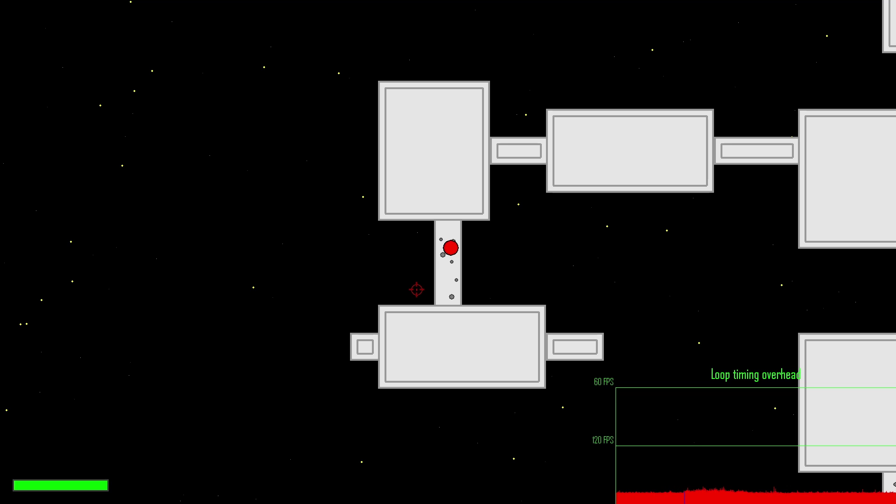
{"action": "key", "text": "w"}
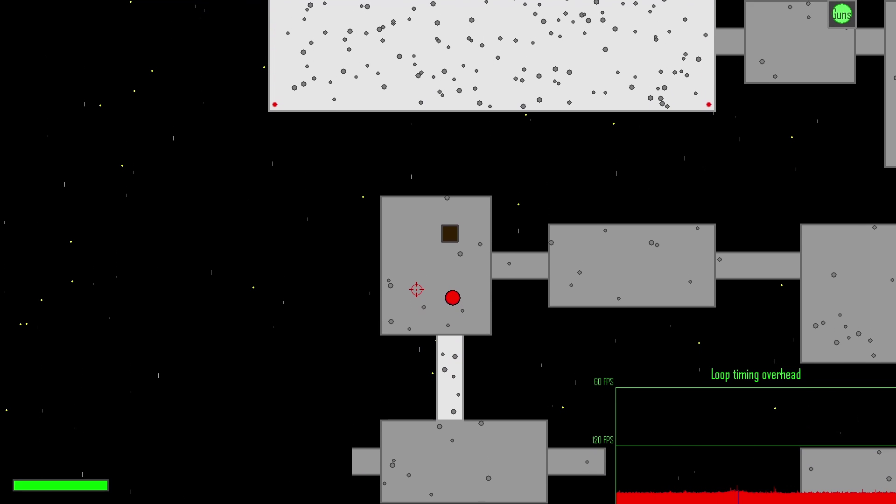
{"action": "key", "text": "d"}
{"action": "key", "text": "d"}
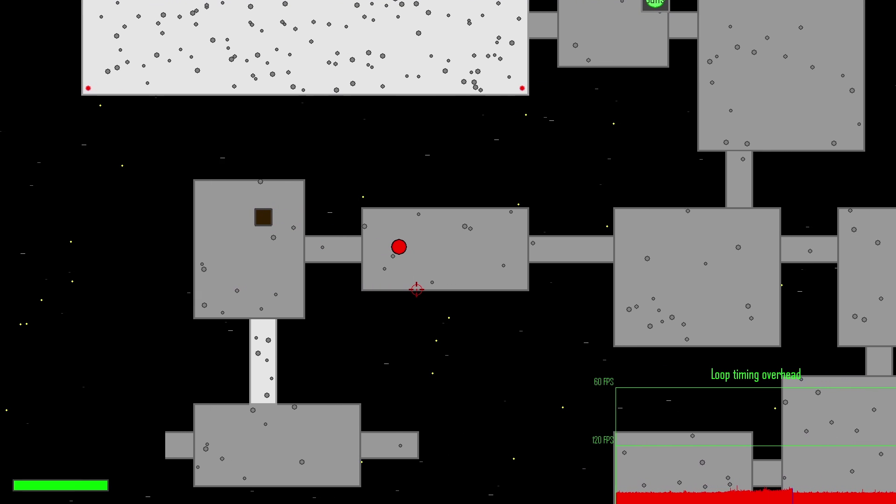
{"action": "key", "text": "d"}
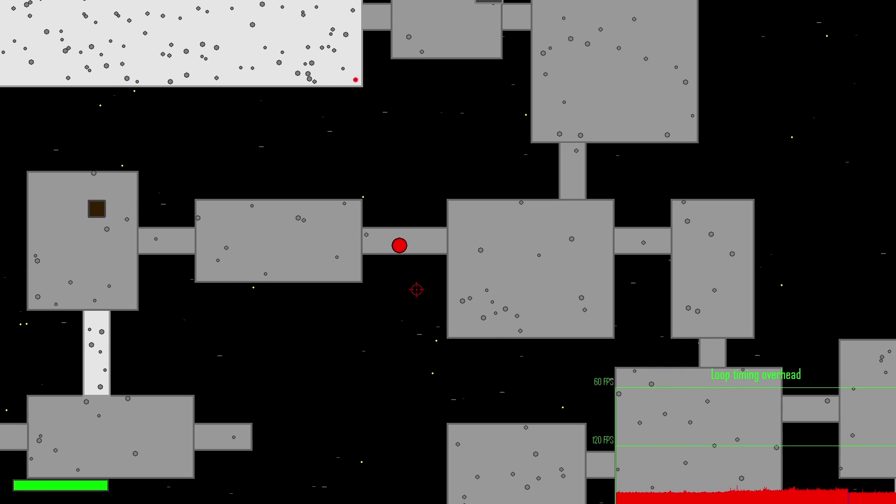
{"action": "key", "text": "d"}
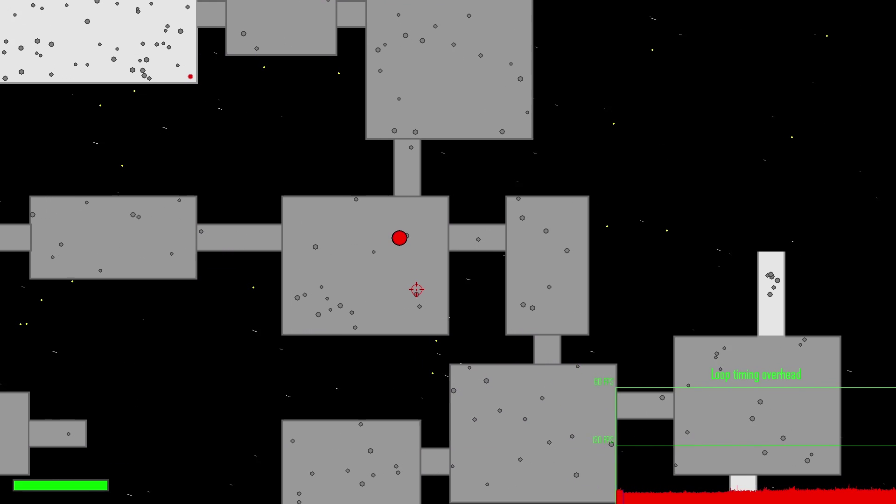
{"action": "key", "text": "s"}
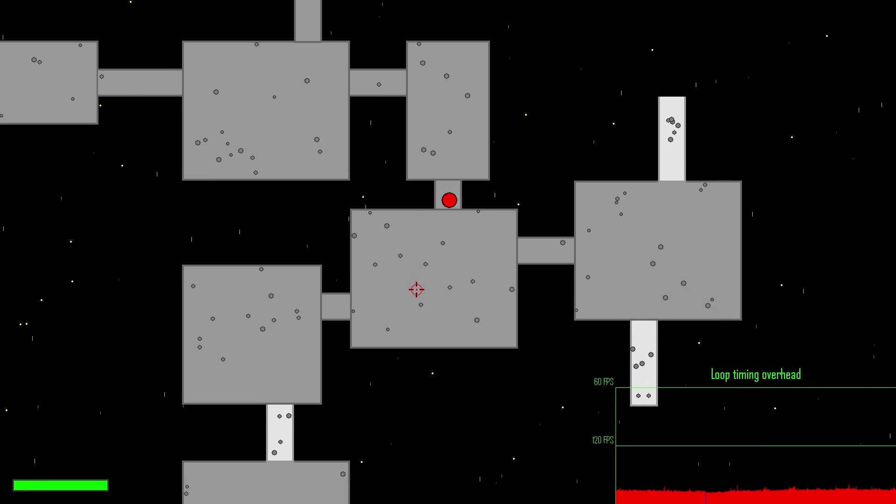
Move the player around the central room, left across it and back.
{"action": "key", "text": "a"}
{"action": "key", "text": "w"}
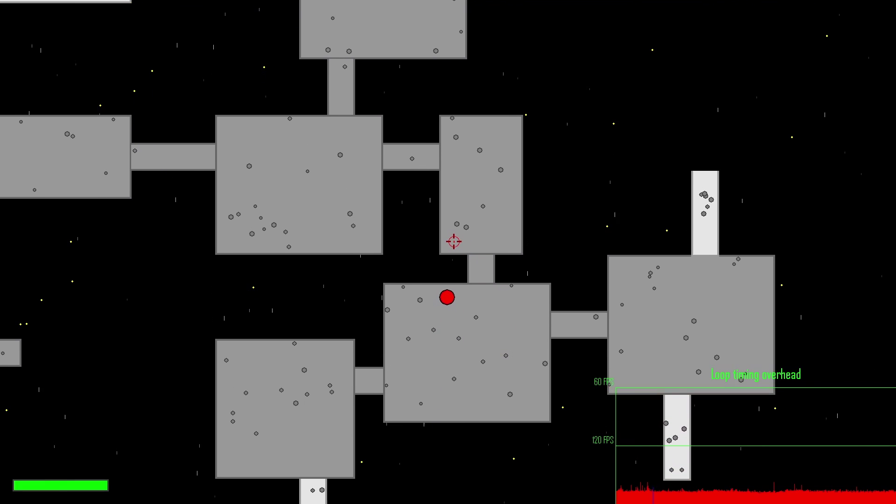
{"action": "key", "text": "s"}
{"action": "key", "text": "a"}
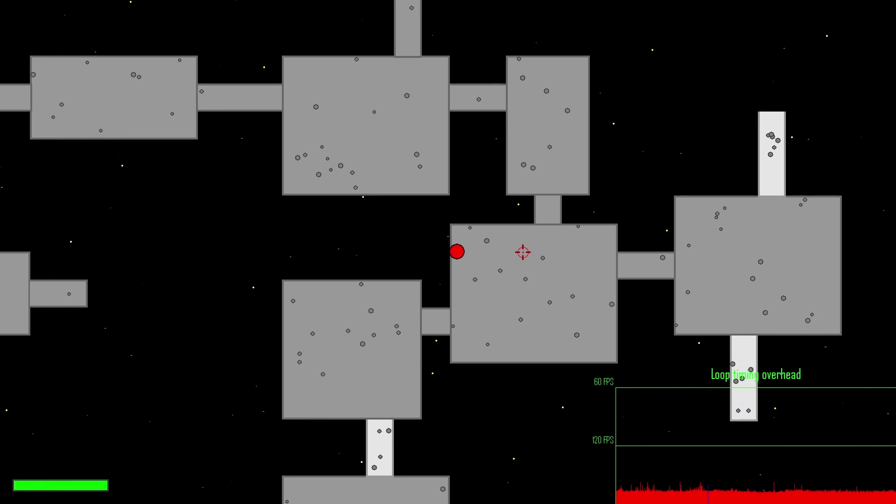
{"action": "key", "text": "d"}
{"action": "key", "text": "d"}
Walk the player up the corridor and over to the brown crate.
{"action": "key", "text": "w"}
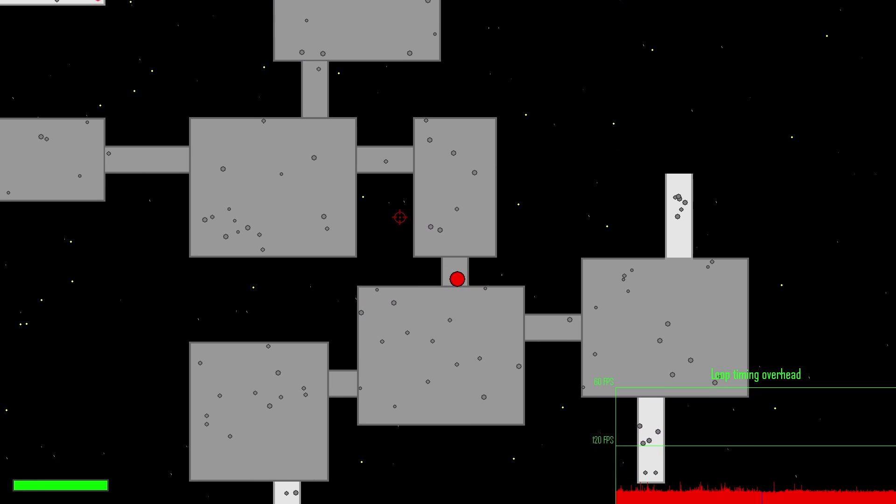
{"action": "key", "text": "r"}
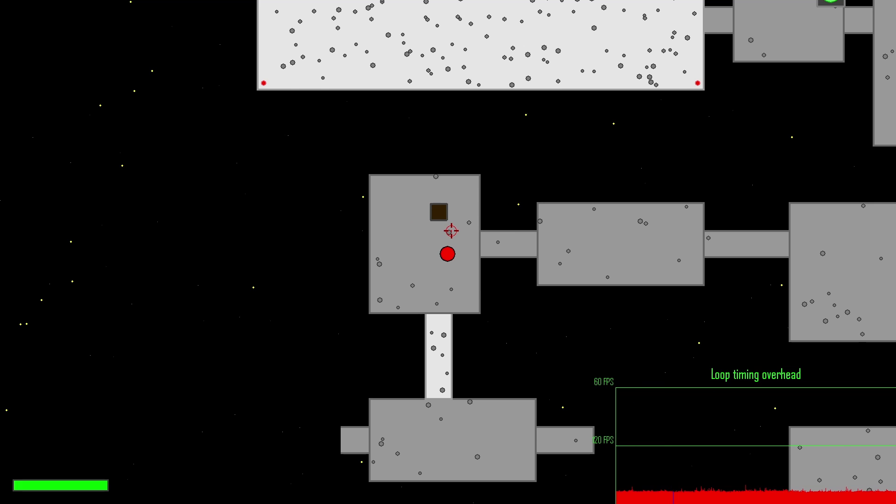
{"action": "key", "text": "a"}
{"action": "key", "text": "w"}
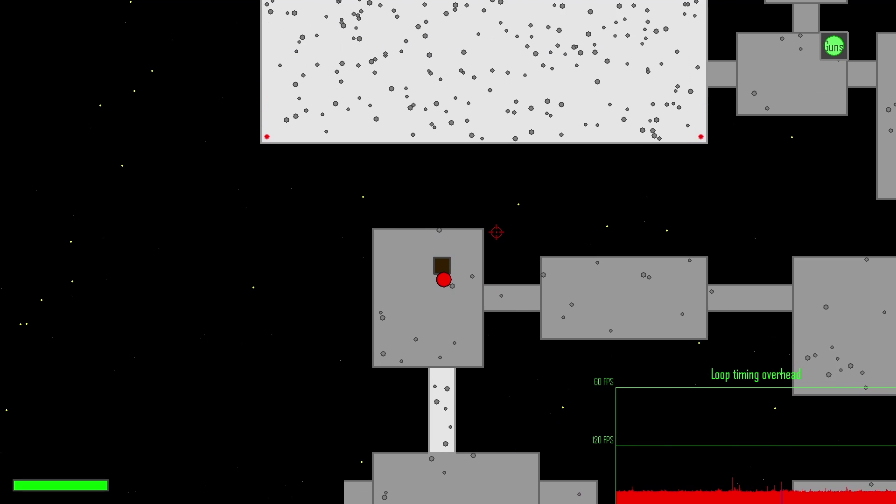